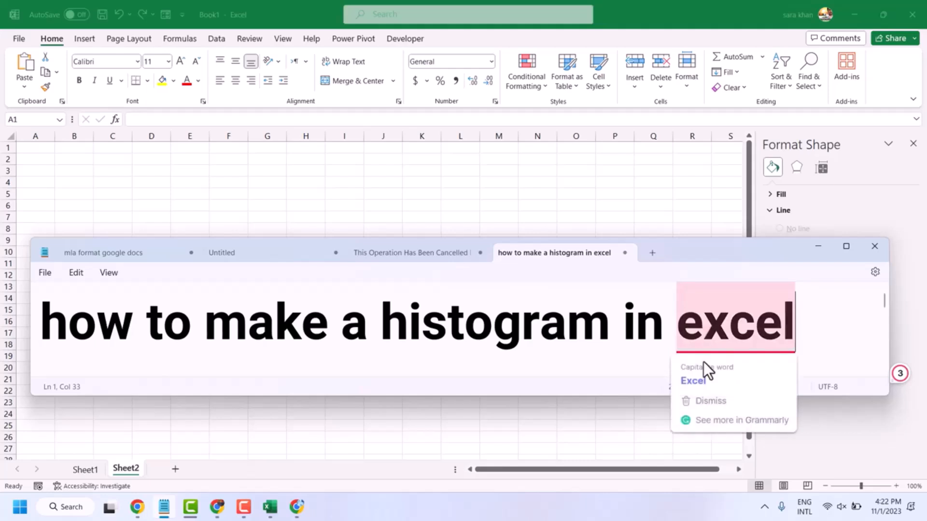
Step: Capitalize 'Excel' in the Notepad title text and close the Format Shape pane
left_click(701, 375)
left_click(915, 142)
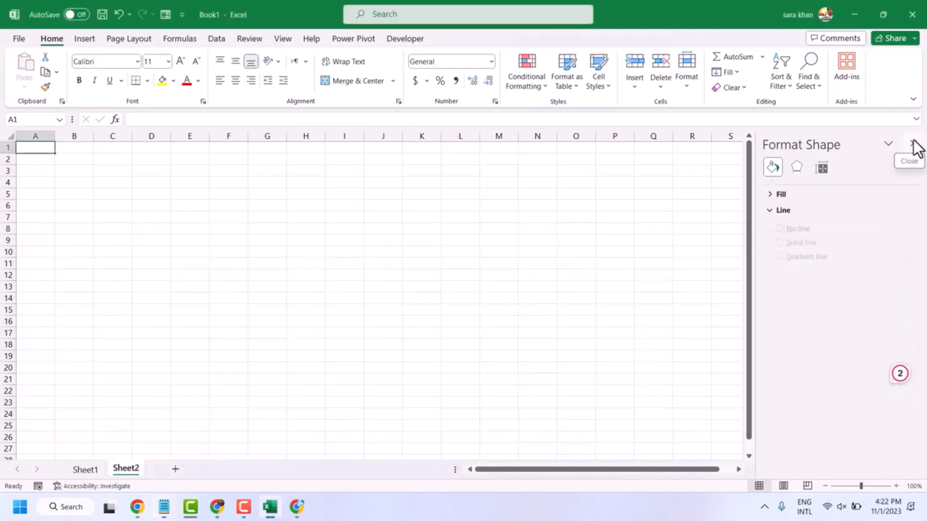
left_click(913, 144)
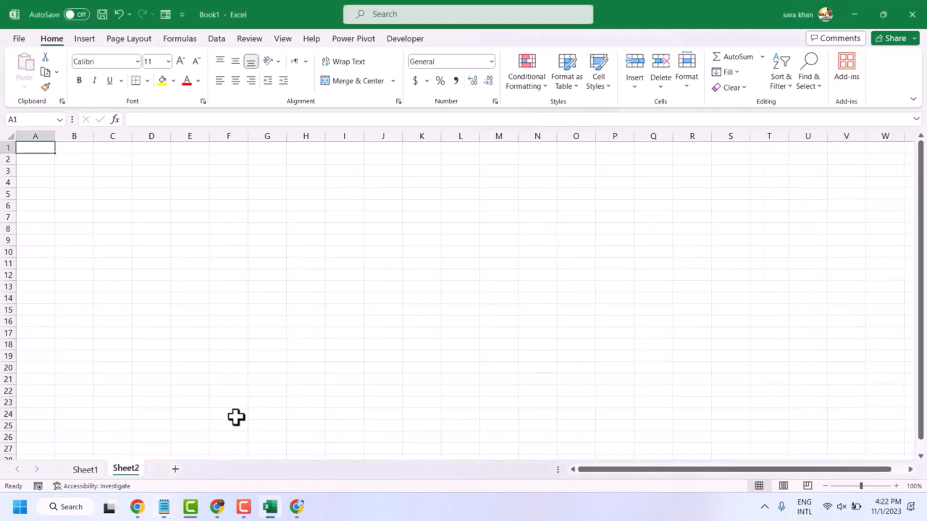
left_click(173, 506)
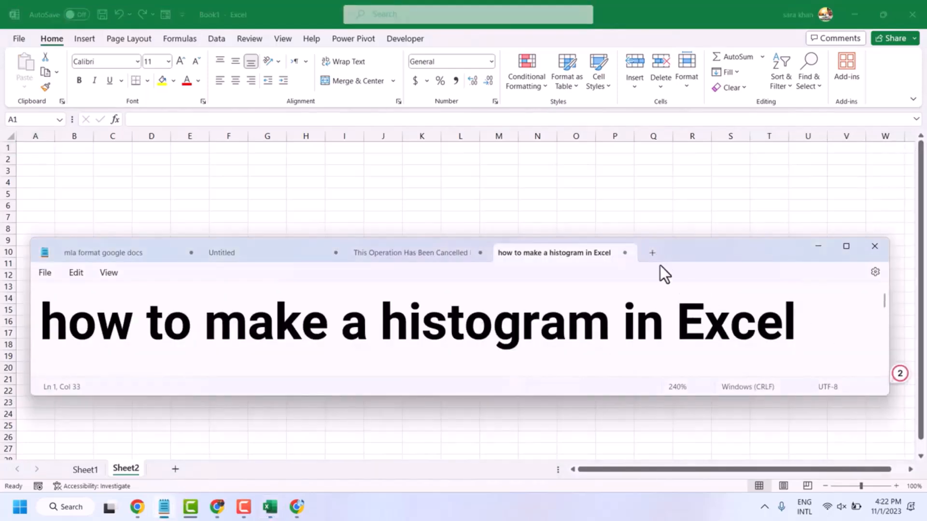
left_click(818, 247)
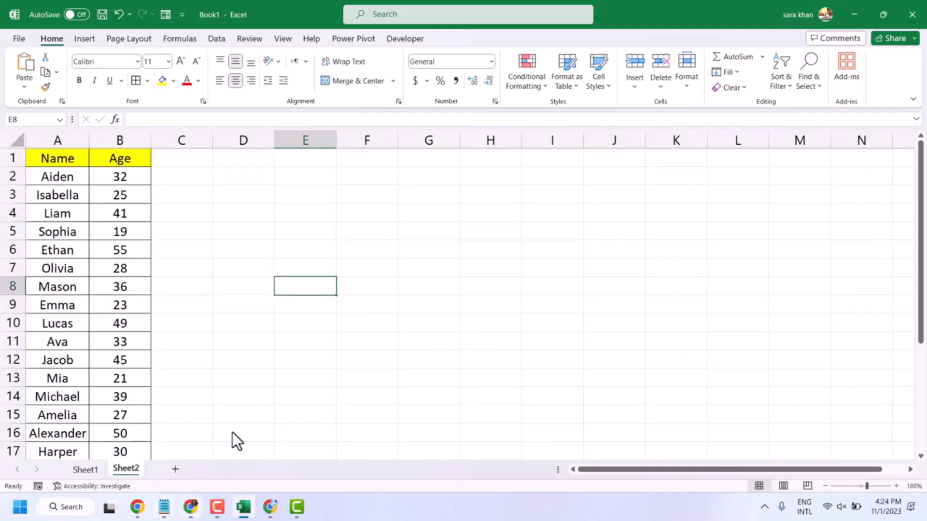
Step: Select the Age column from B1 through B26
scroll(232, 231, "down", 4)
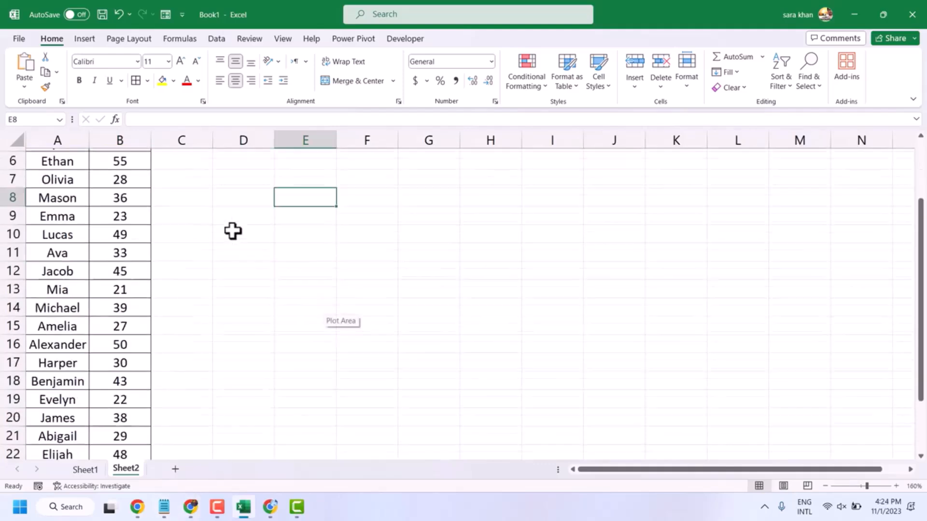
scroll(239, 222, "up", 2)
scroll(241, 215, "up", 3)
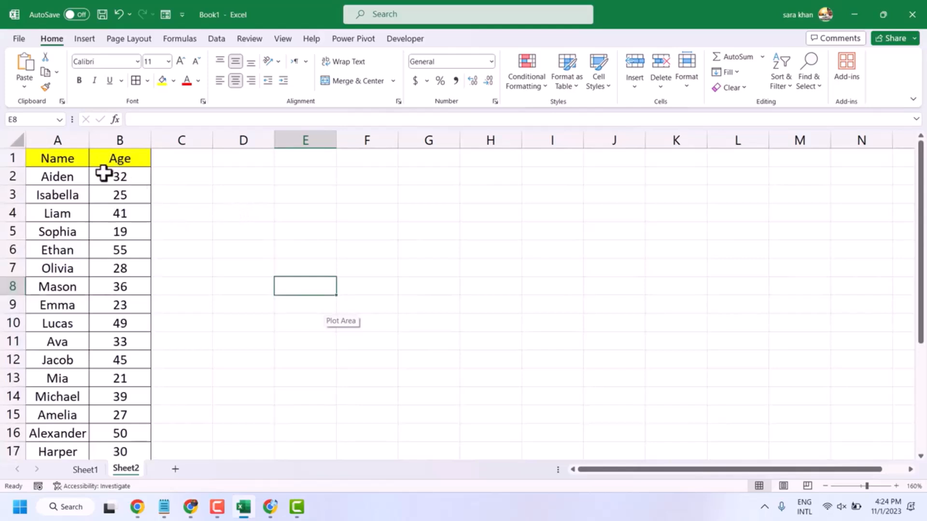
left_click_drag(103, 174, 144, 420)
scroll(198, 314, "up", 3)
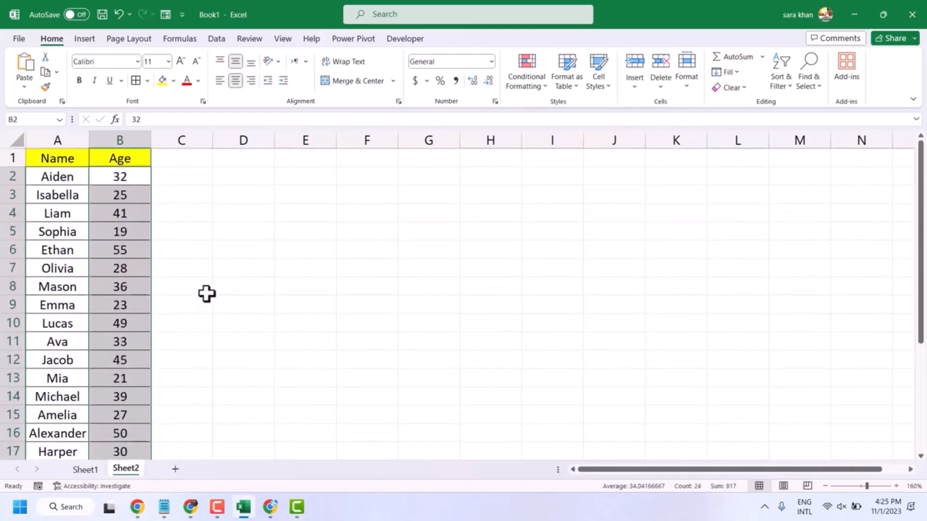
left_click(159, 251)
left_click_drag(114, 158, 127, 416)
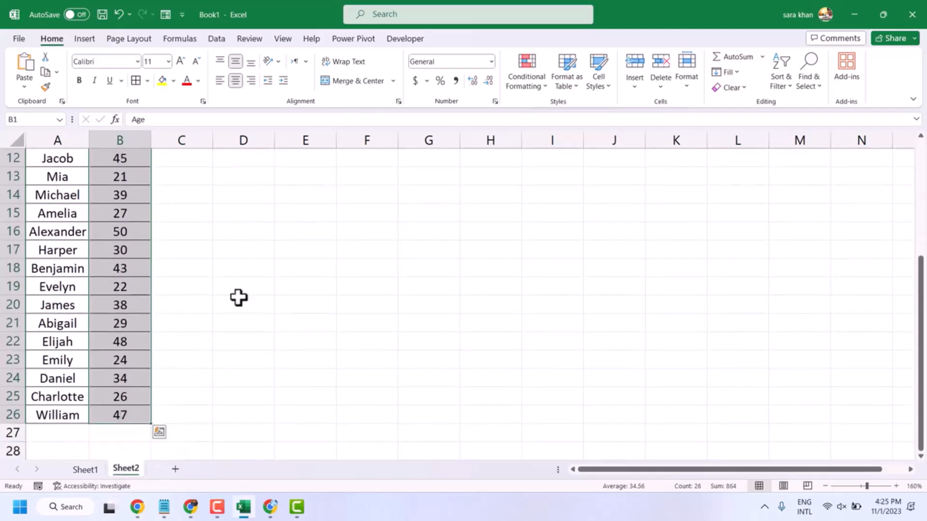
Step: Insert a Histogram chart from the selected Age data
left_click(80, 39)
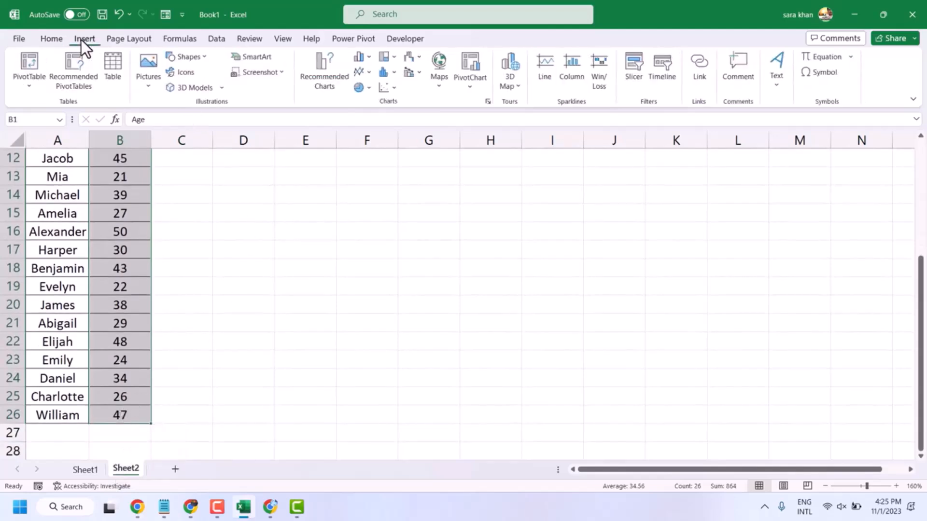
left_click(489, 101)
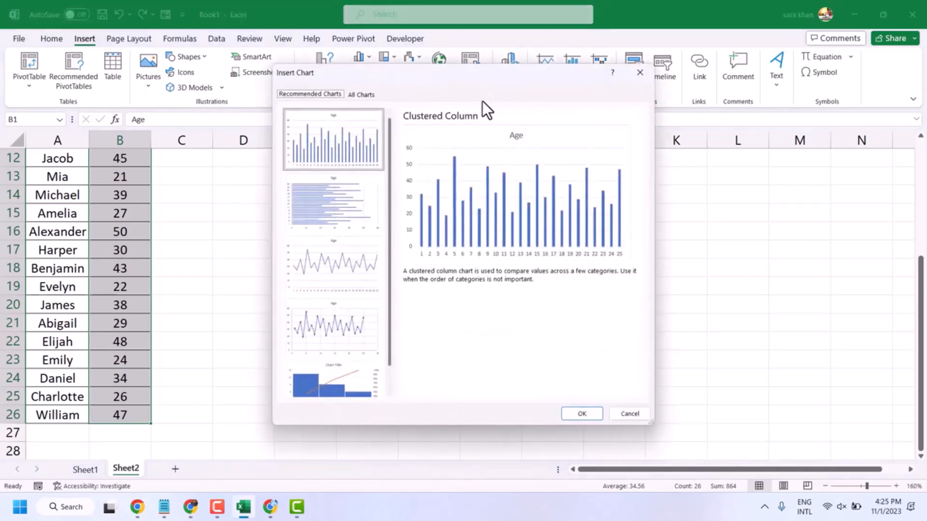
left_click(361, 94)
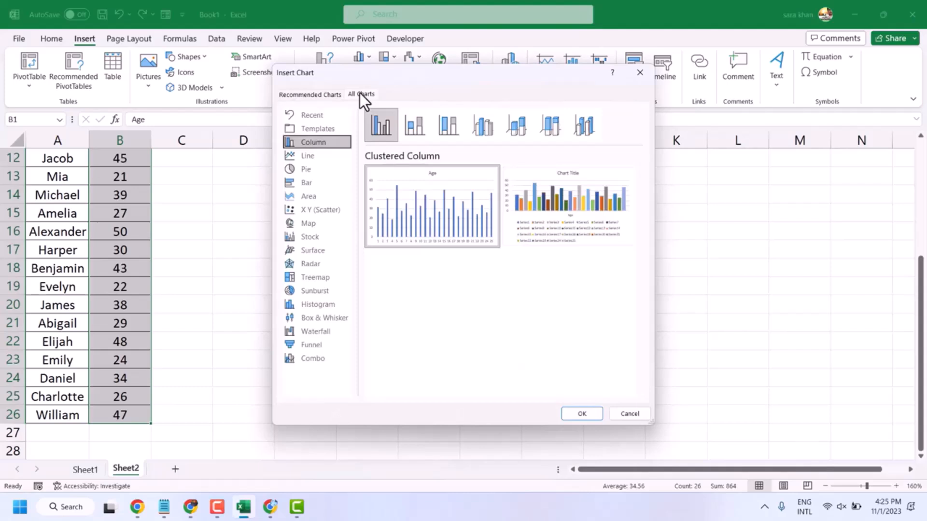
left_click(298, 307)
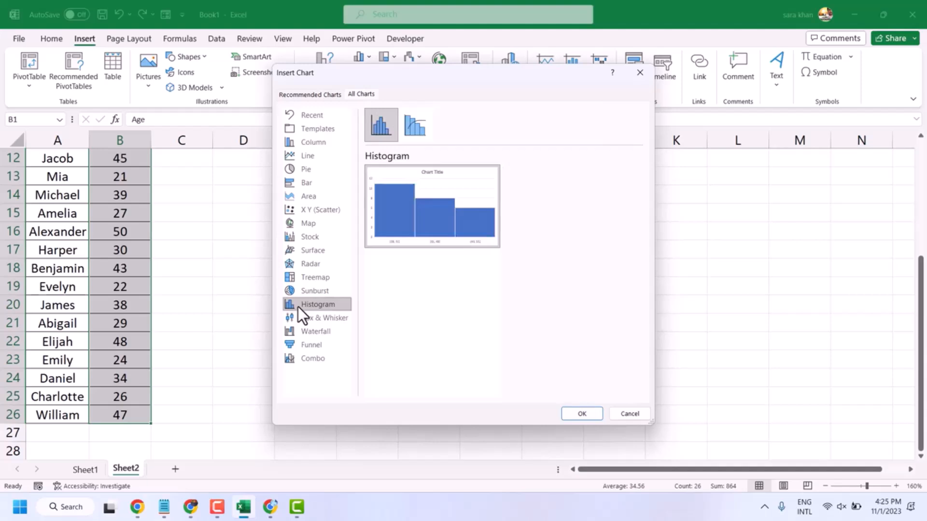
left_click(581, 414)
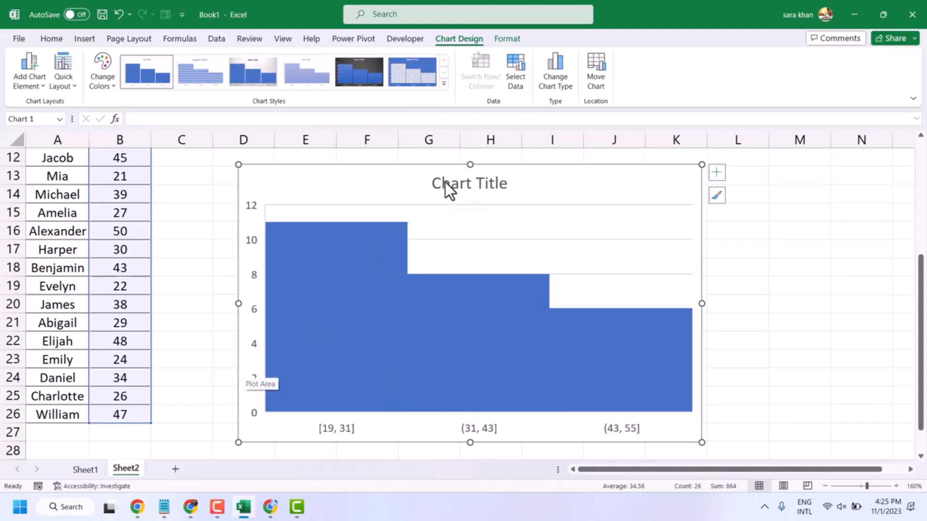
Step: Resize the histogram chart smaller from its lower-right corner
left_click(219, 233)
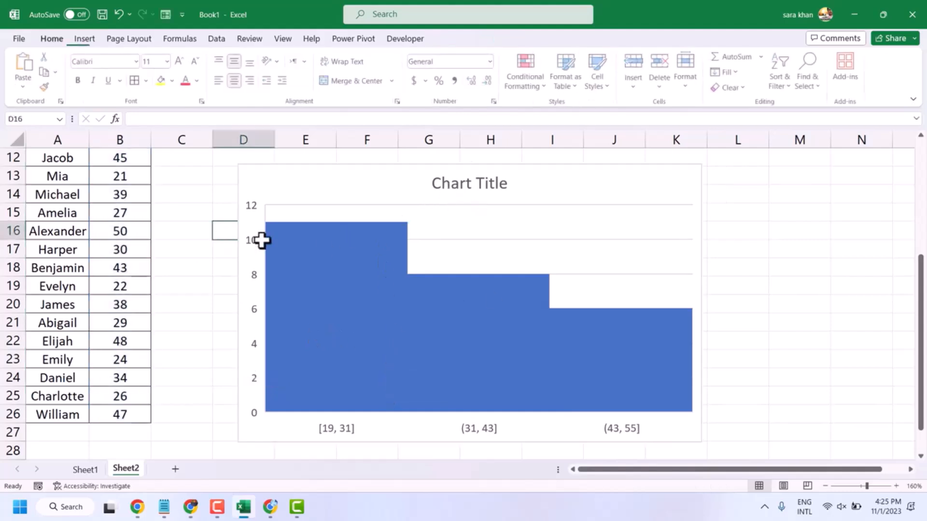
left_click(470, 186)
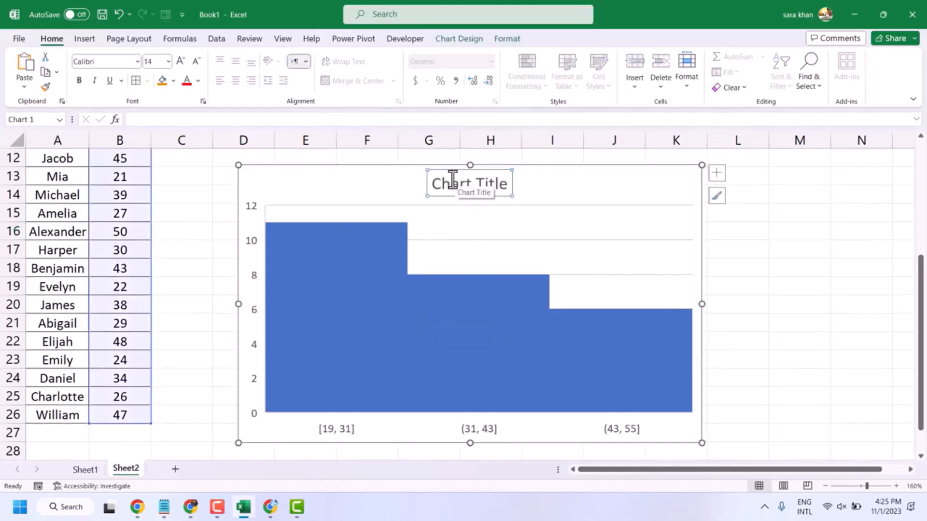
left_click_drag(435, 182, 501, 186)
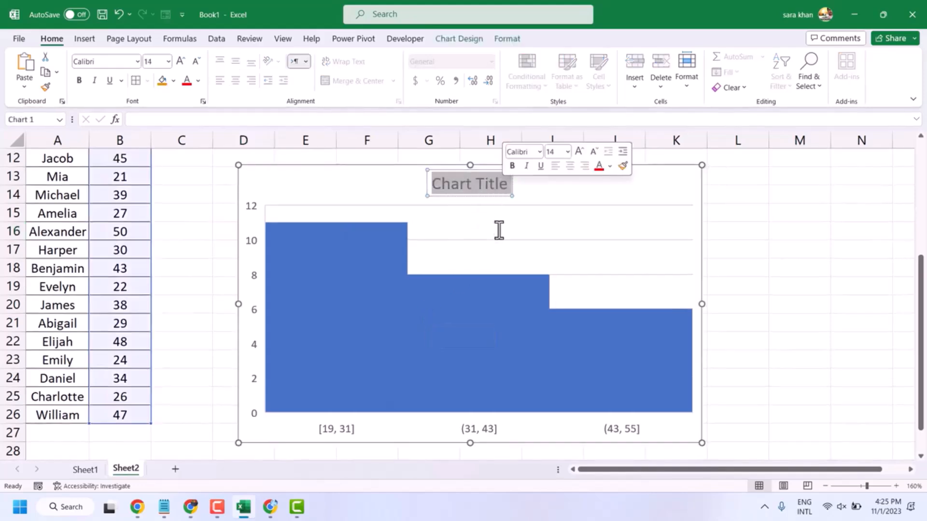
left_click(544, 324)
left_click_drag(701, 443, 588, 389)
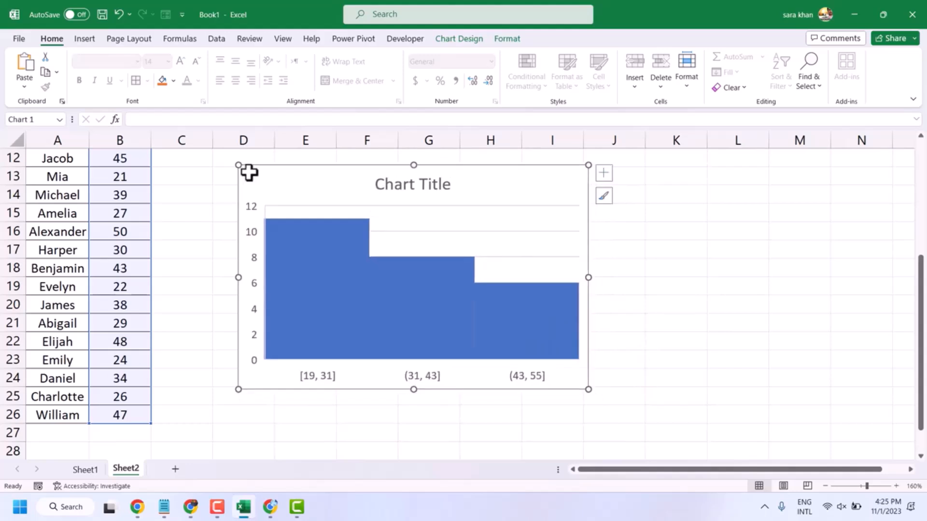
Step: Apply chart Style 2 to the histogram
double_click(314, 215)
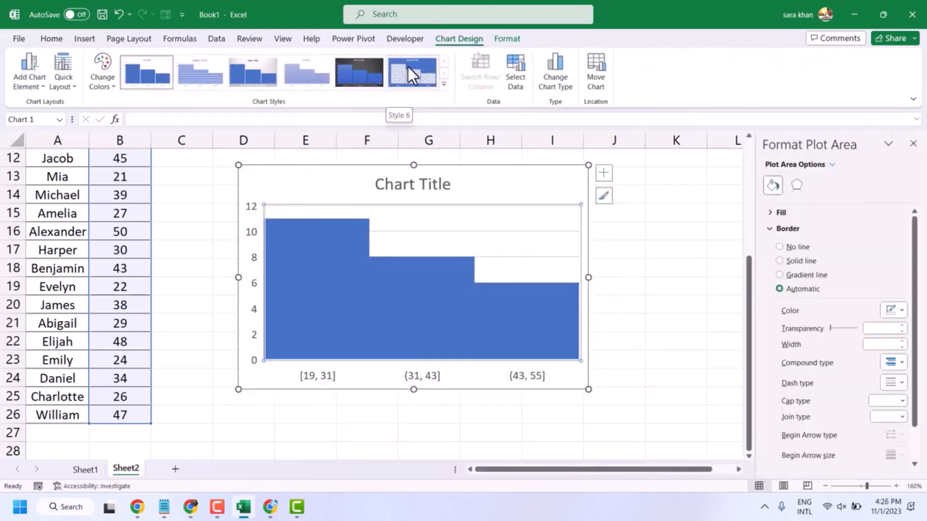
left_click(408, 66)
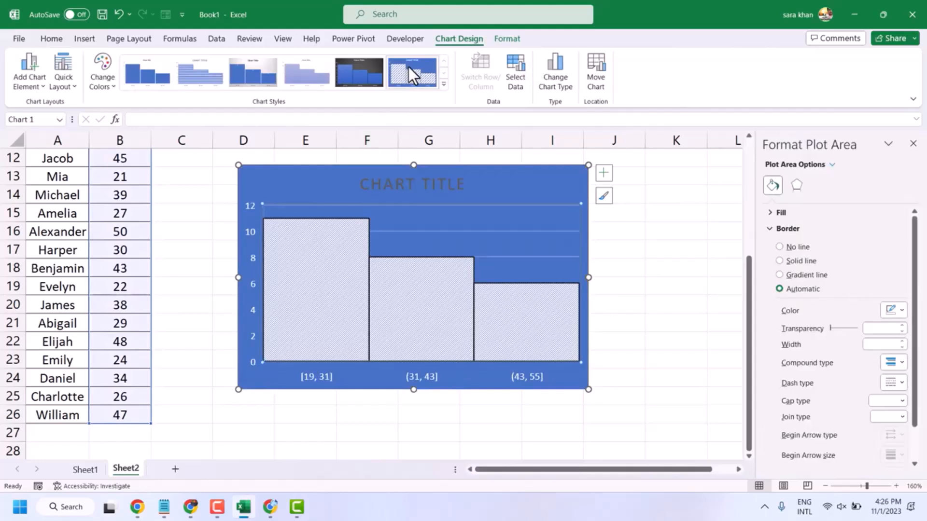
left_click(295, 67)
left_click(232, 66)
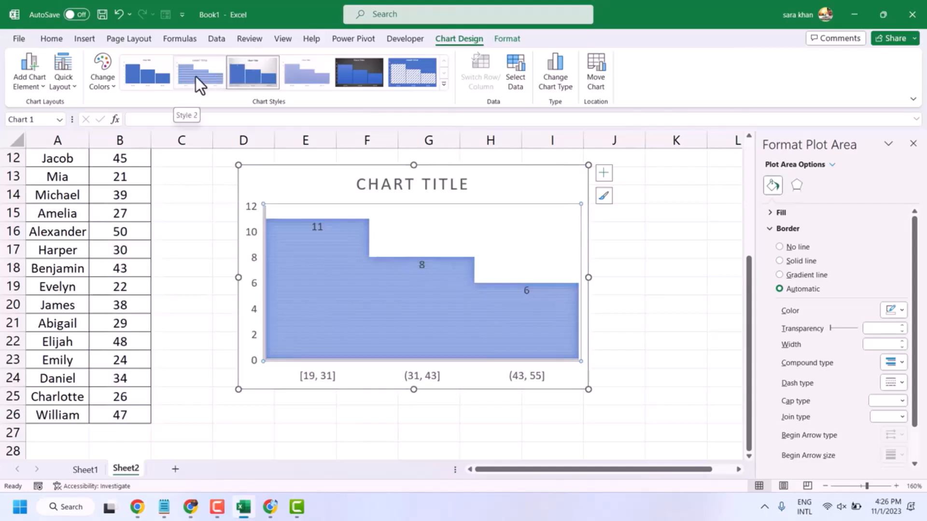
left_click(196, 77)
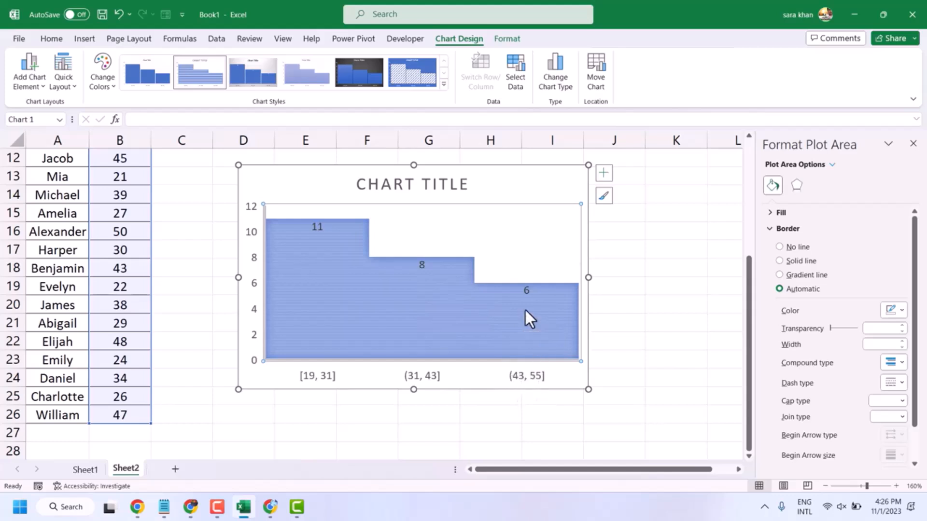
Step: Change the age in cell B20 to 71
double_click(124, 303)
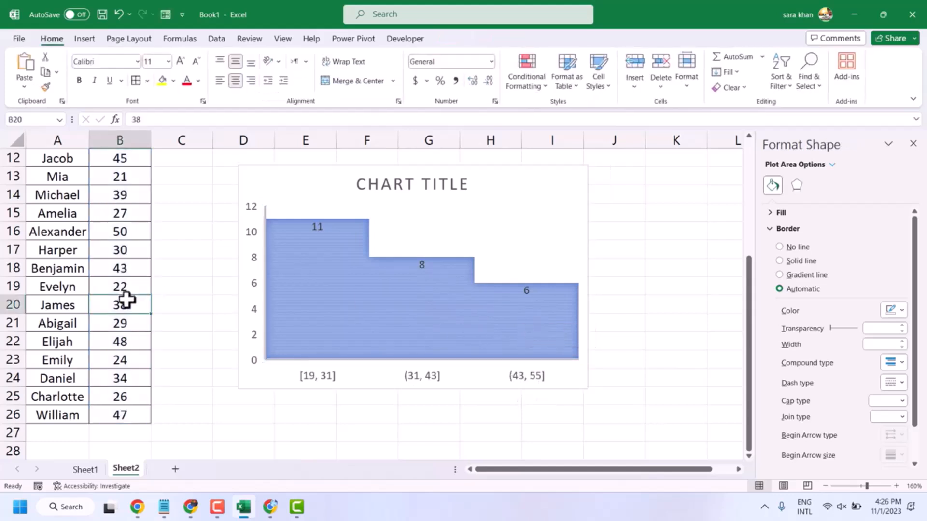
type("71")
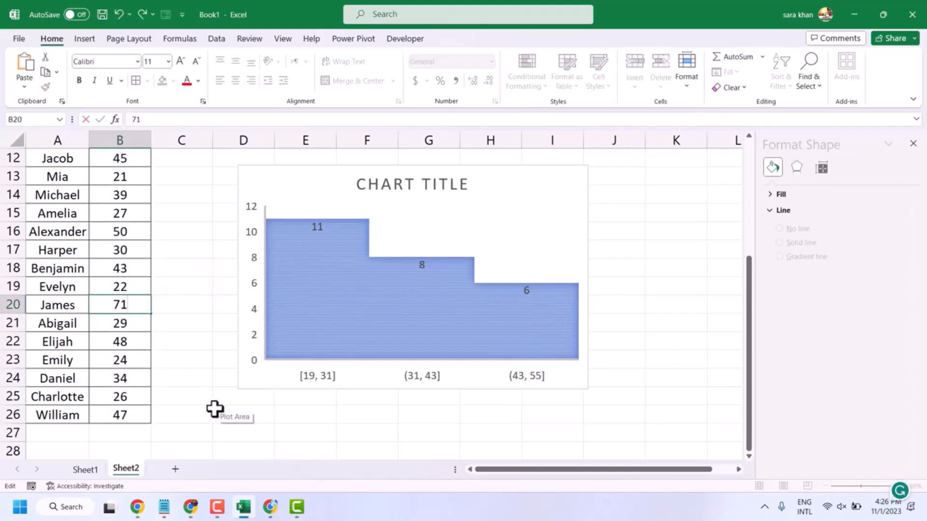
left_click(188, 375)
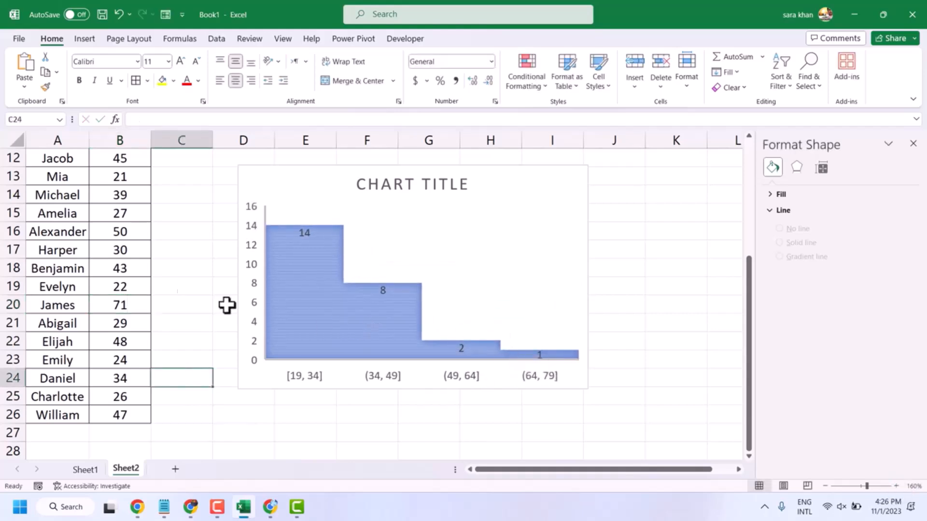
Step: Change the age in cell B14 to 73
left_click(127, 196)
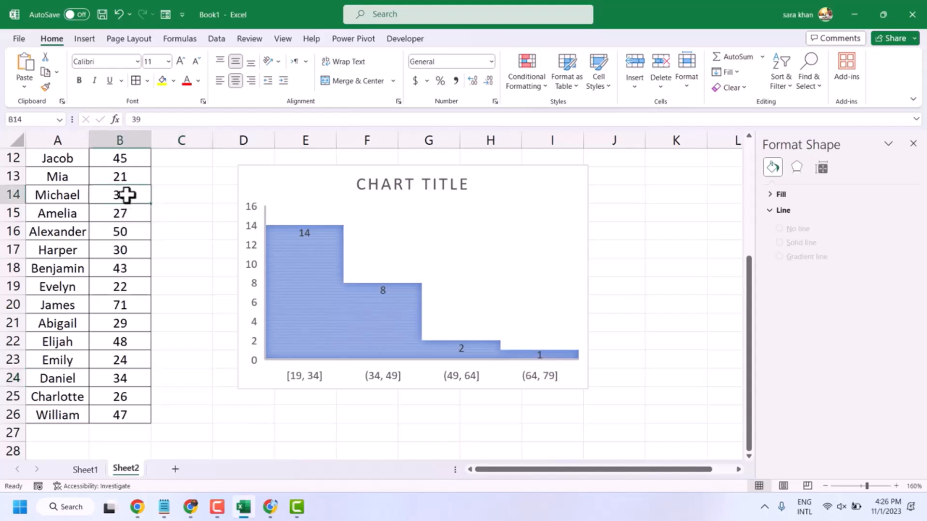
type("7")
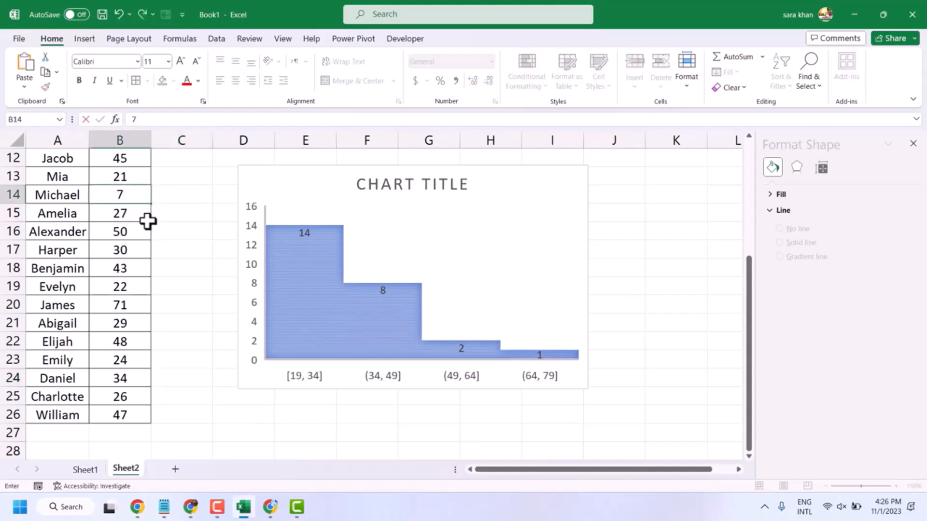
type("3")
left_click(185, 306)
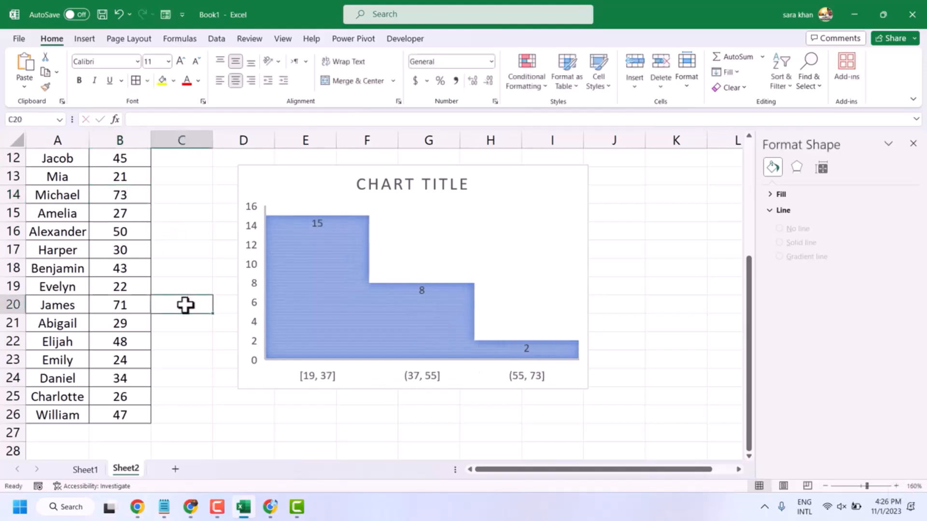
Step: Change the age in cell B22 to 52
left_click(120, 342)
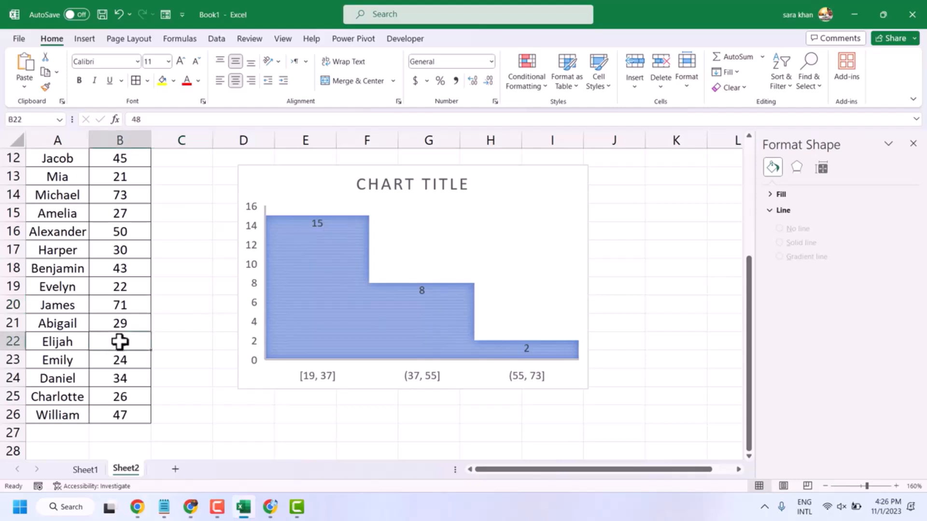
type("52")
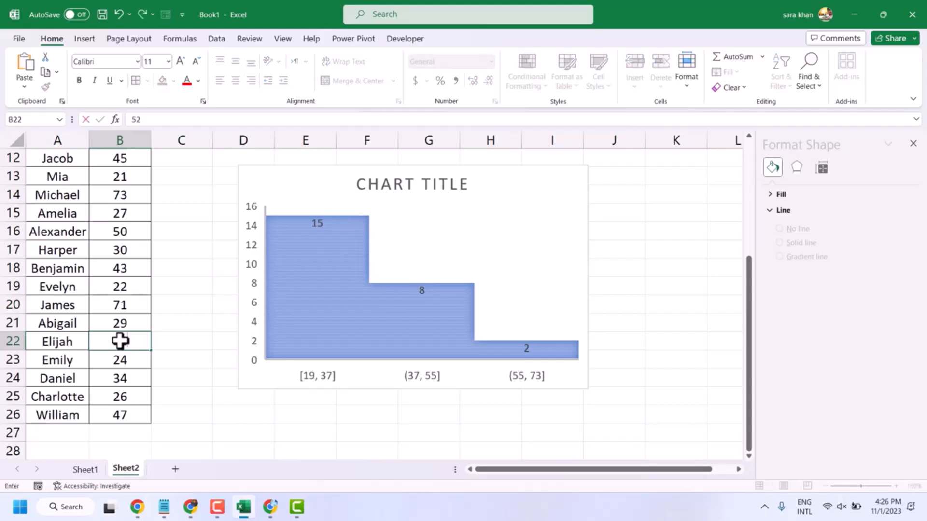
left_click(174, 355)
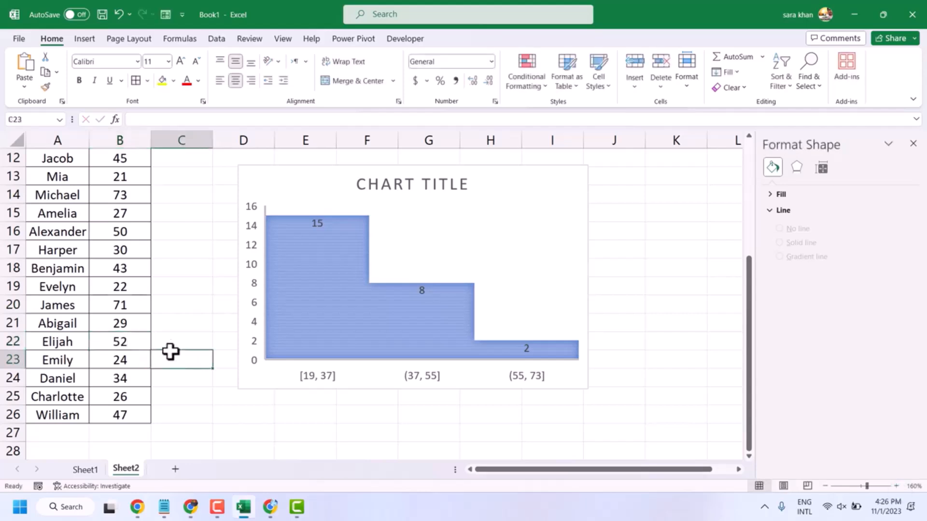
Step: Select the histogram bars and apply a blue monochromatic colour palette
left_click(188, 321)
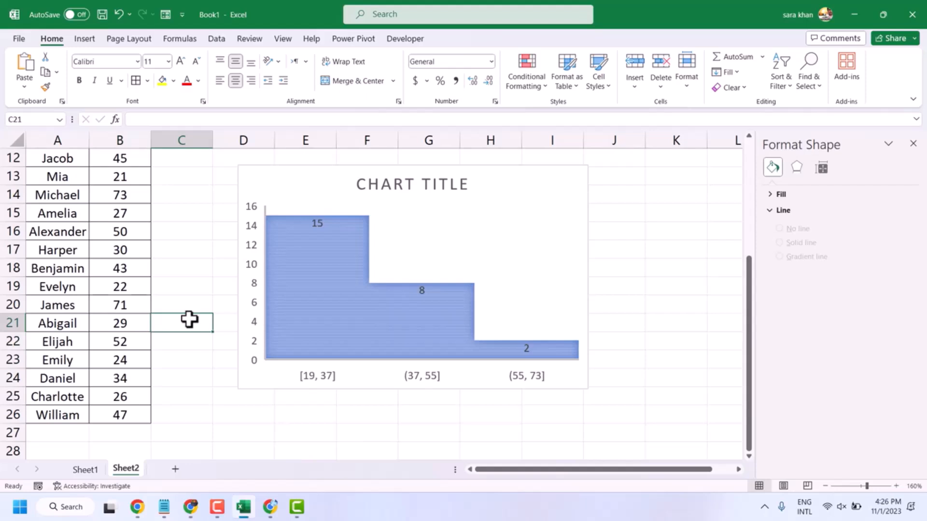
left_click(315, 286)
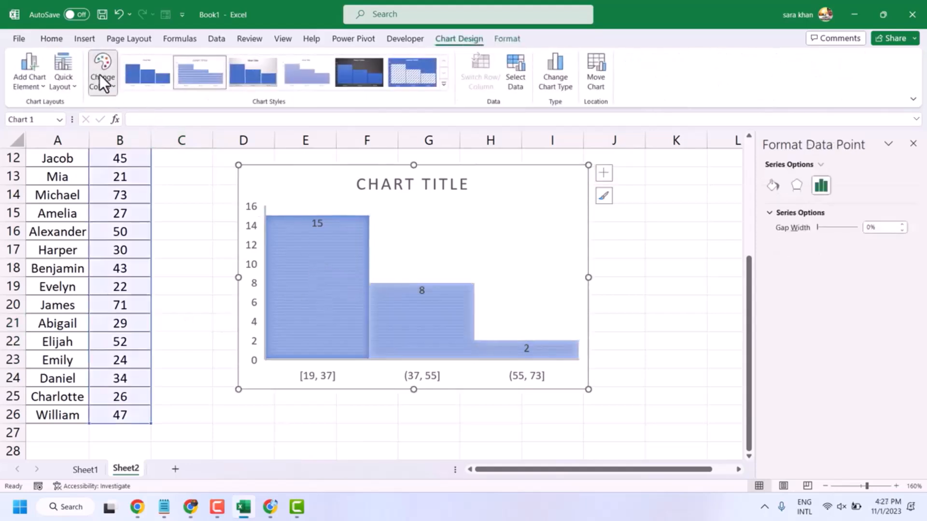
left_click(101, 73)
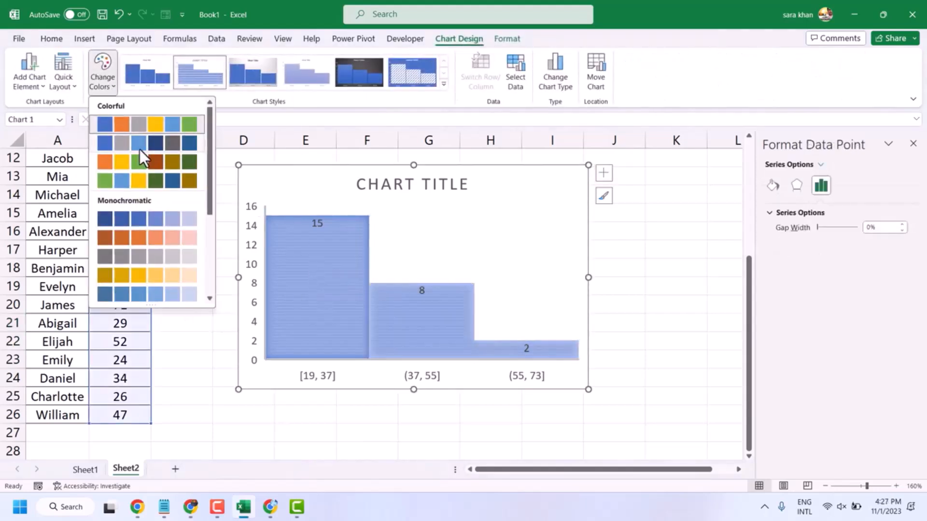
left_click(134, 218)
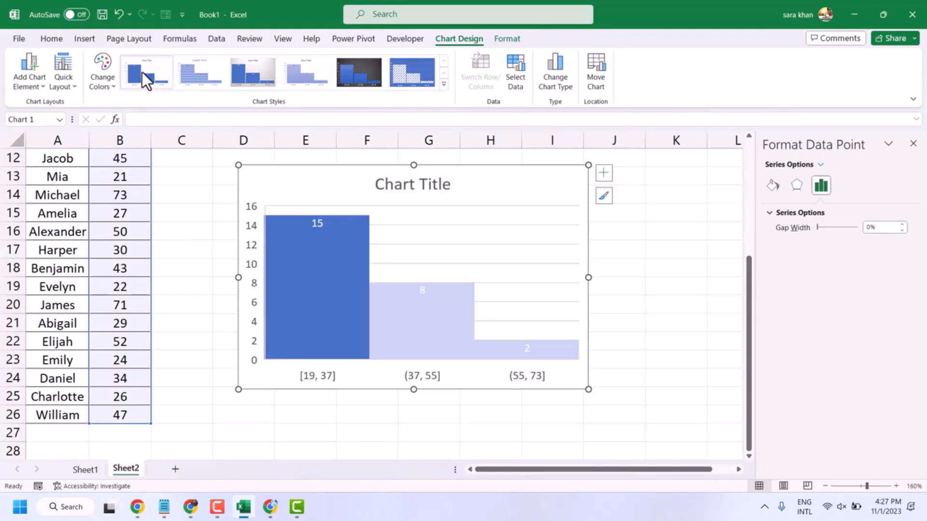
Step: Apply the third quick layout and the patterned blue-background chart style to the histogram
left_click(57, 80)
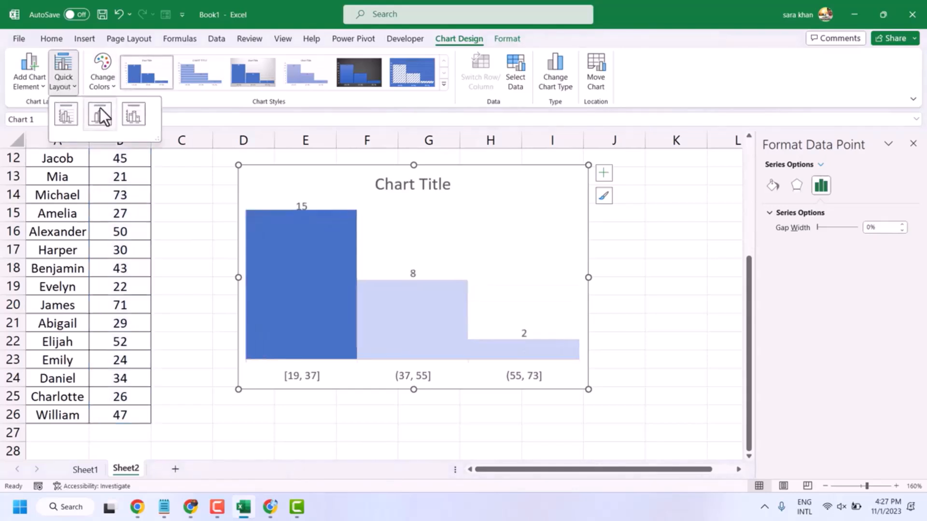
left_click(132, 115)
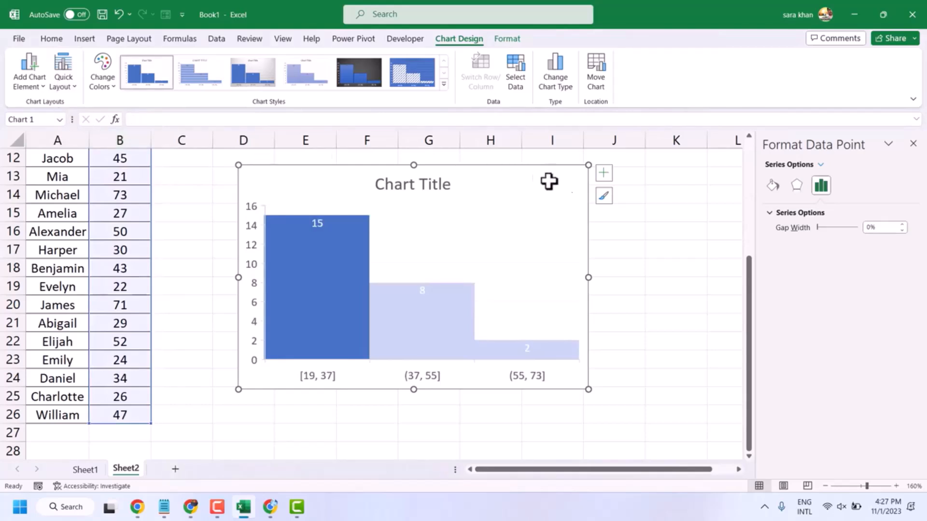
left_click(605, 196)
left_click(662, 201)
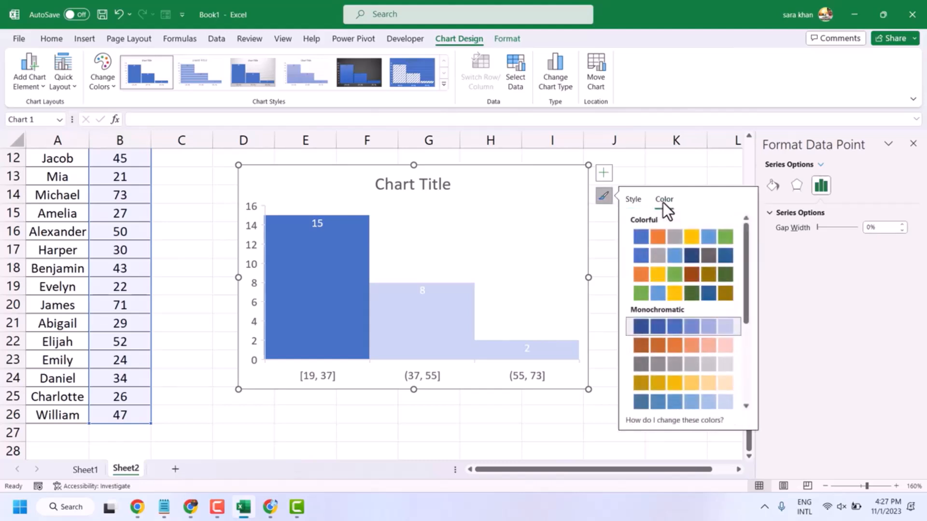
left_click(629, 201)
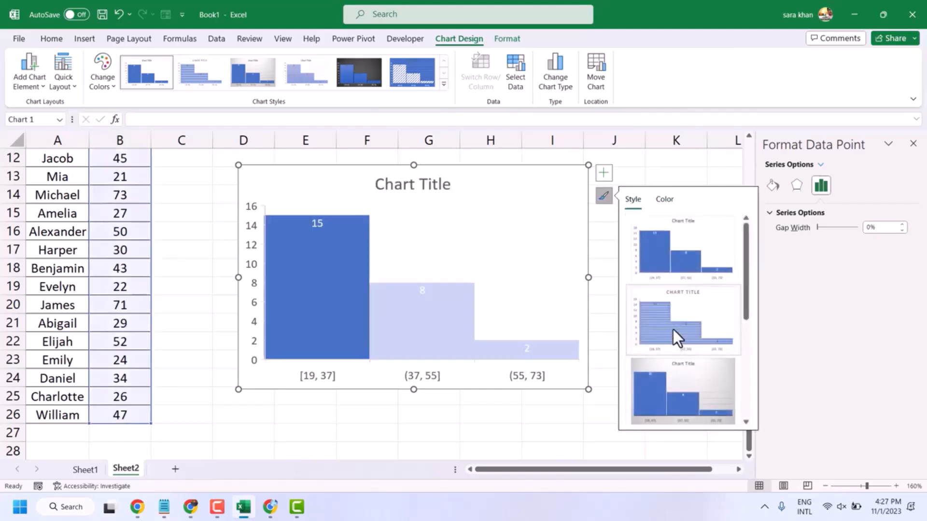
scroll(673, 322, "down", 3)
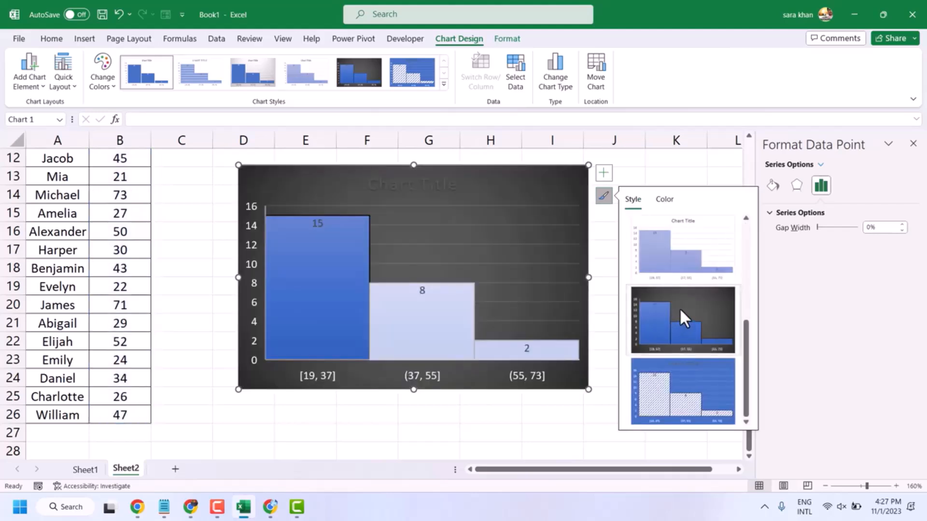
left_click(674, 385)
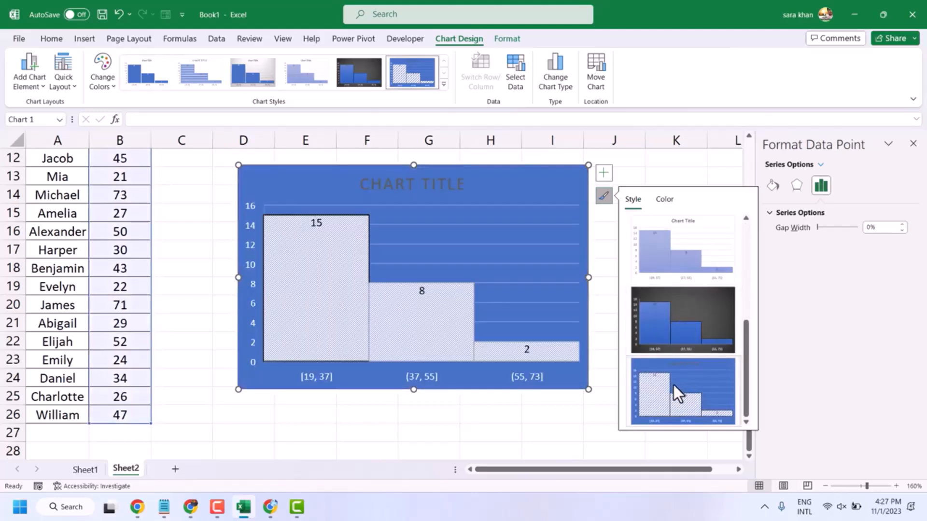
Step: Change the histogram's data range to cells A1:B3 on Sheet1
left_click(515, 85)
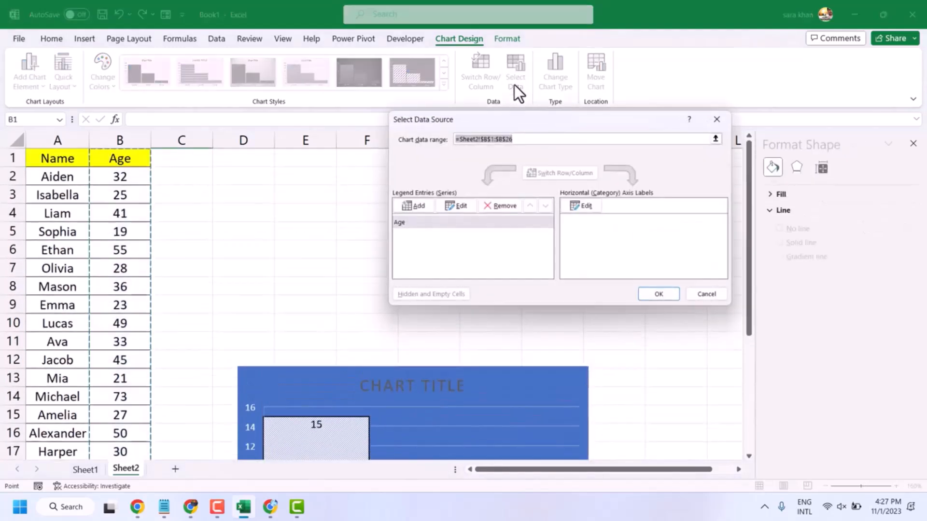
left_click(716, 119)
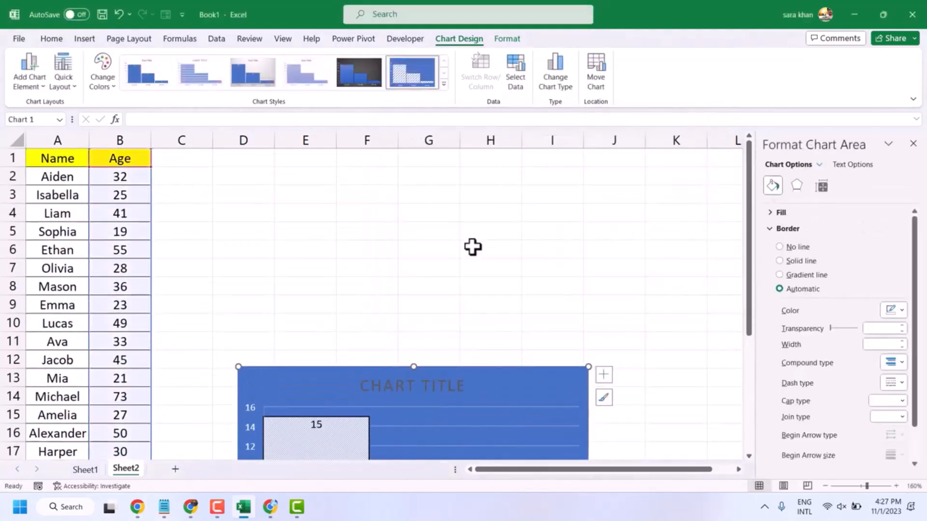
scroll(472, 247, "down", 3)
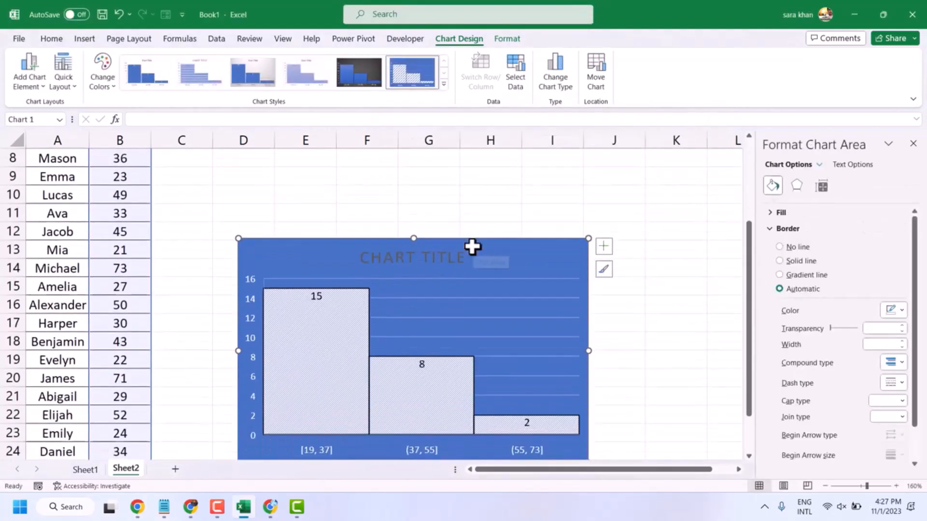
left_click(518, 60)
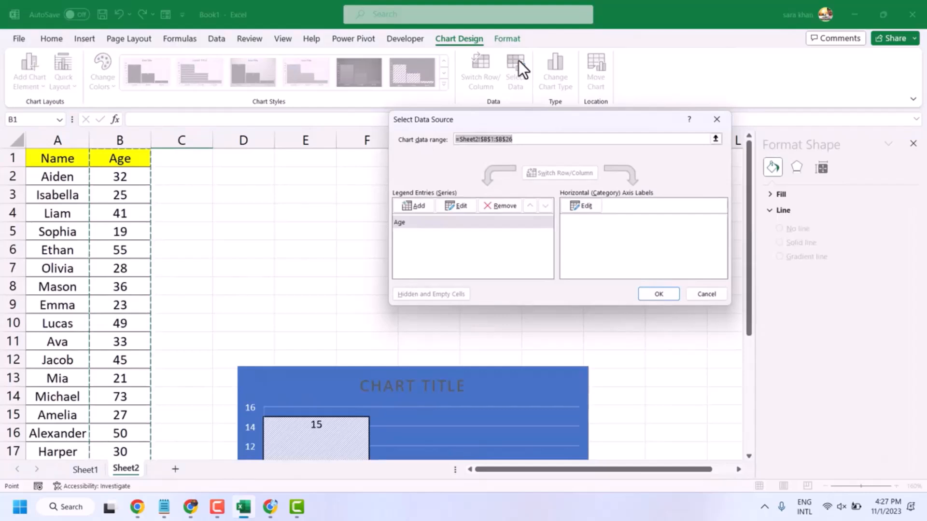
left_click(716, 139)
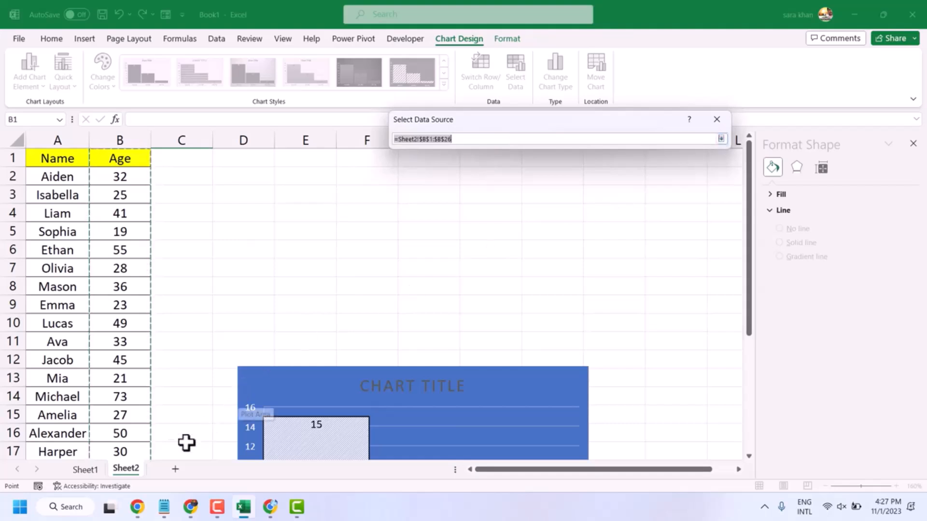
left_click(81, 471)
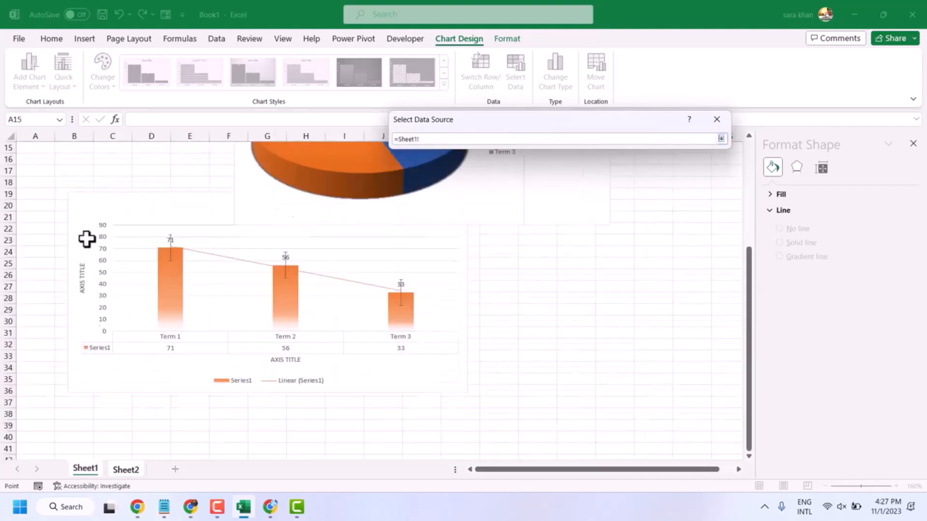
scroll(83, 251, "up", 5)
left_click(31, 150)
left_click_drag(36, 153, 76, 177)
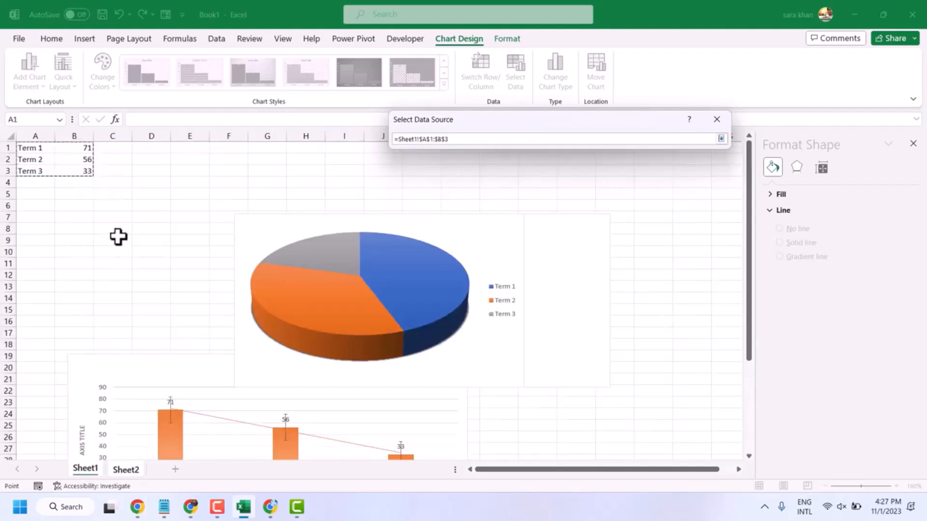
key("Return")
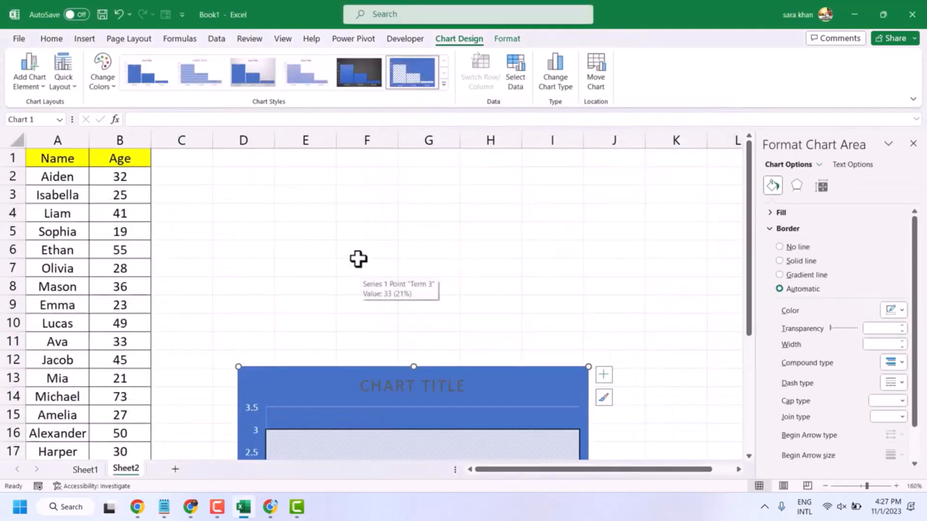
Step: Deselect the chart and select the Name and Age data in A1:B26 on Sheet2
scroll(358, 259, "down", 4)
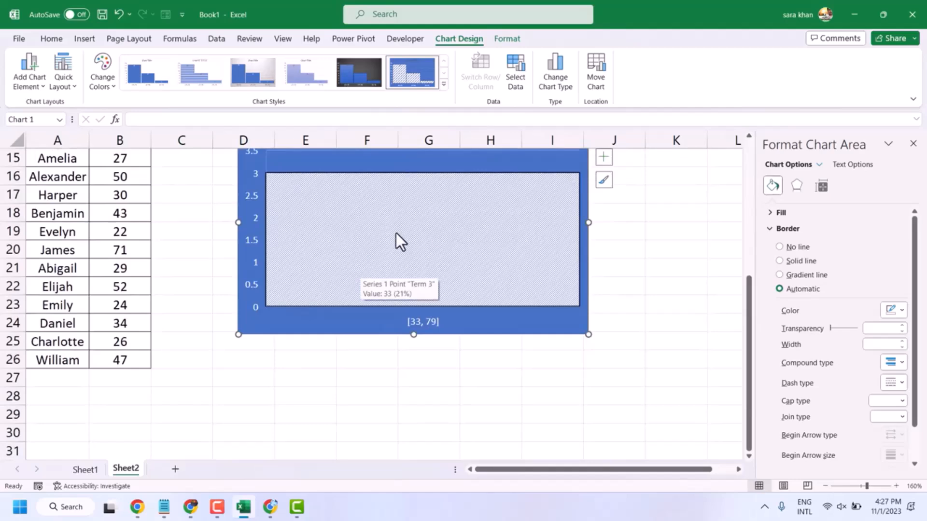
left_click(412, 242)
scroll(375, 333, "up", 2)
scroll(376, 329, "up", 1)
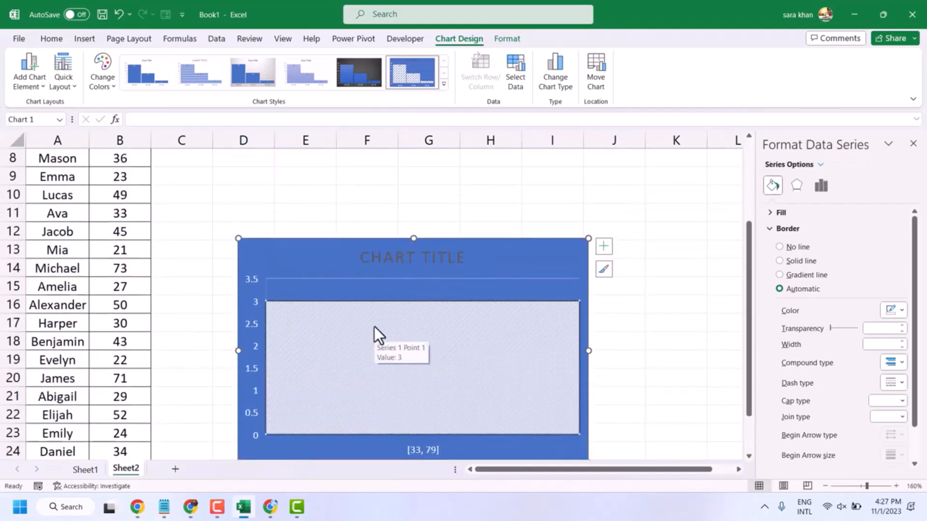
scroll(375, 319, "up", 2)
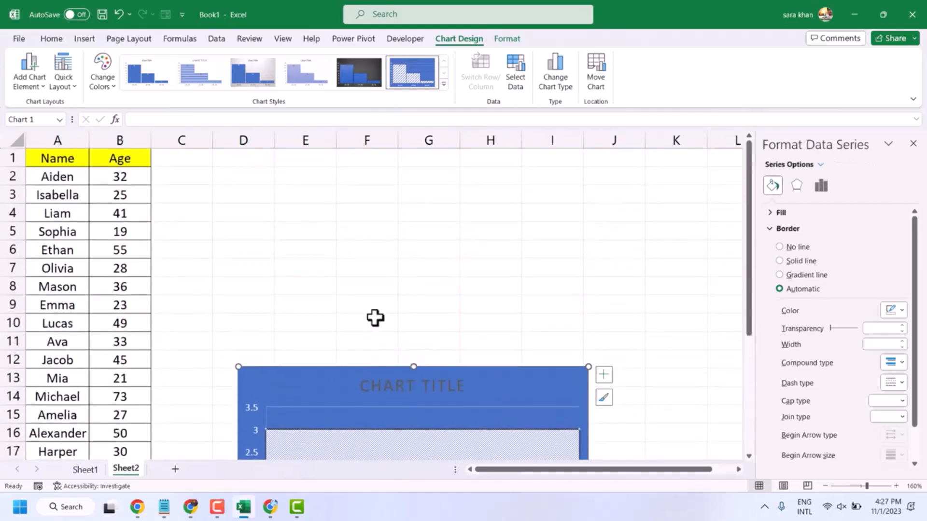
left_click(342, 227)
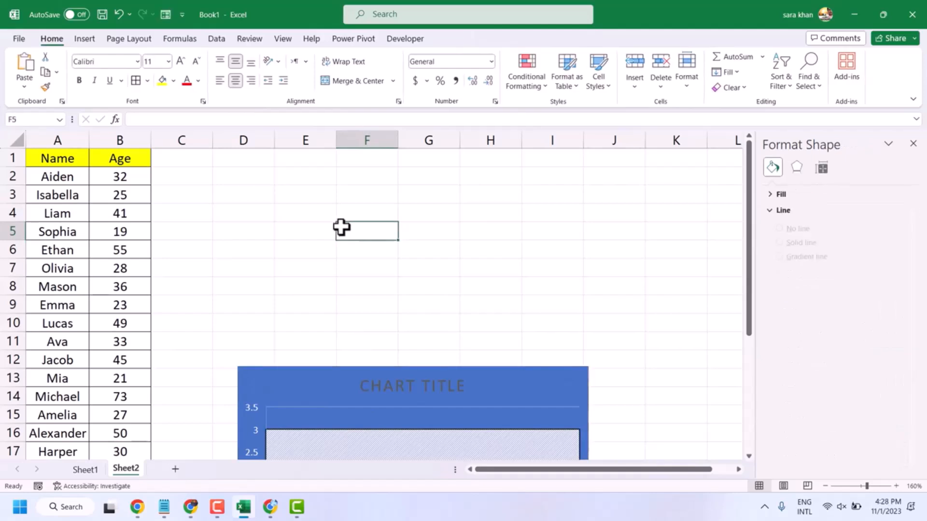
scroll(418, 186, "down", 5)
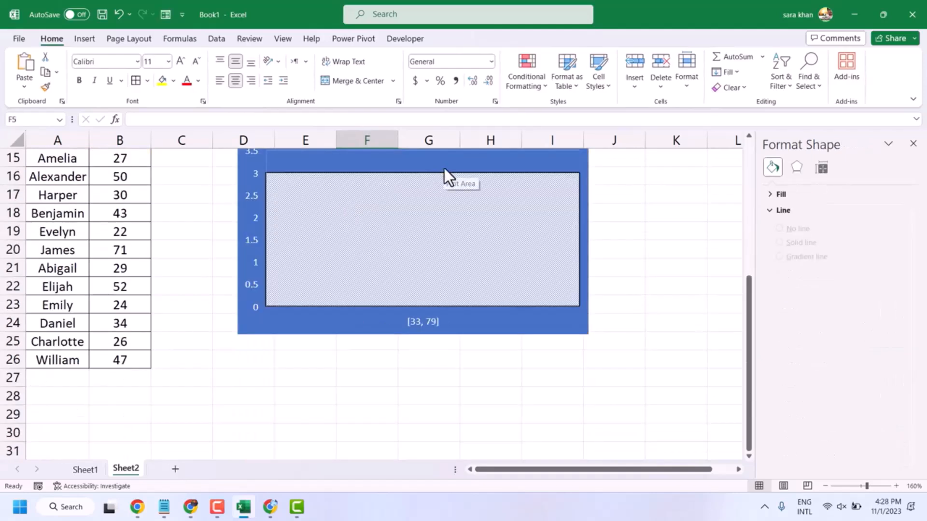
scroll(386, 236, "up", 5)
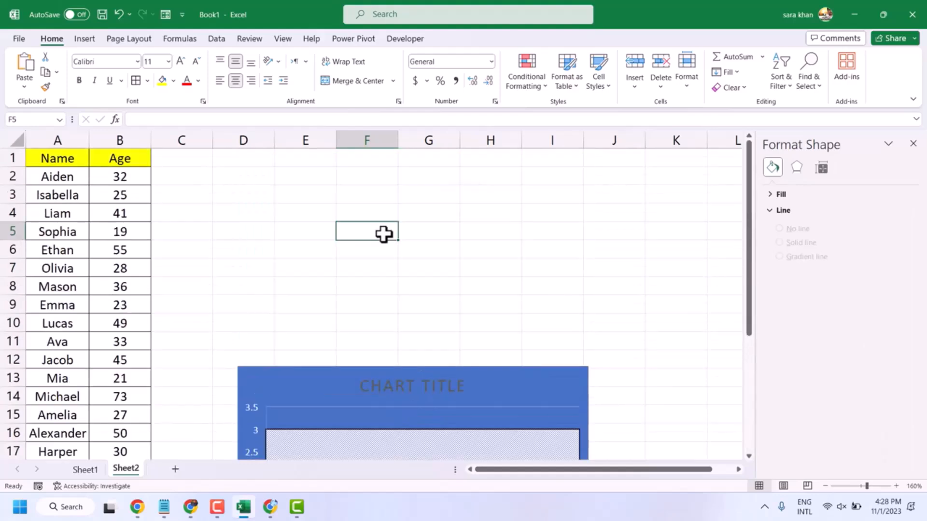
left_click_drag(55, 161, 129, 372)
left_click(236, 62)
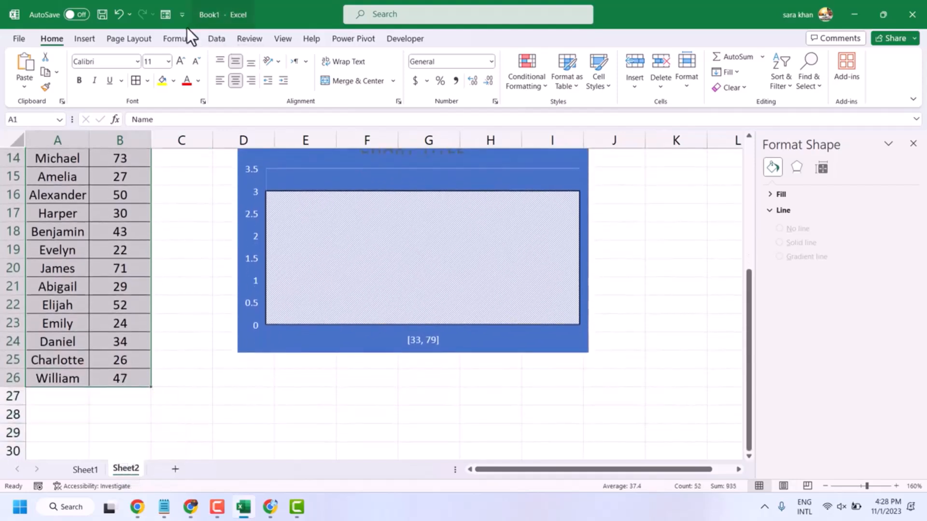
Step: Insert a new Histogram chart from the selected data
left_click(94, 37)
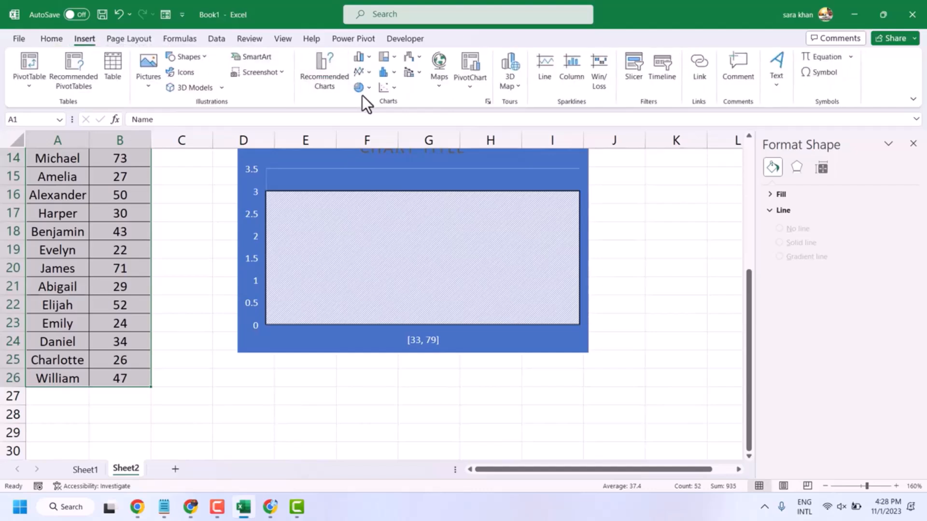
left_click(334, 77)
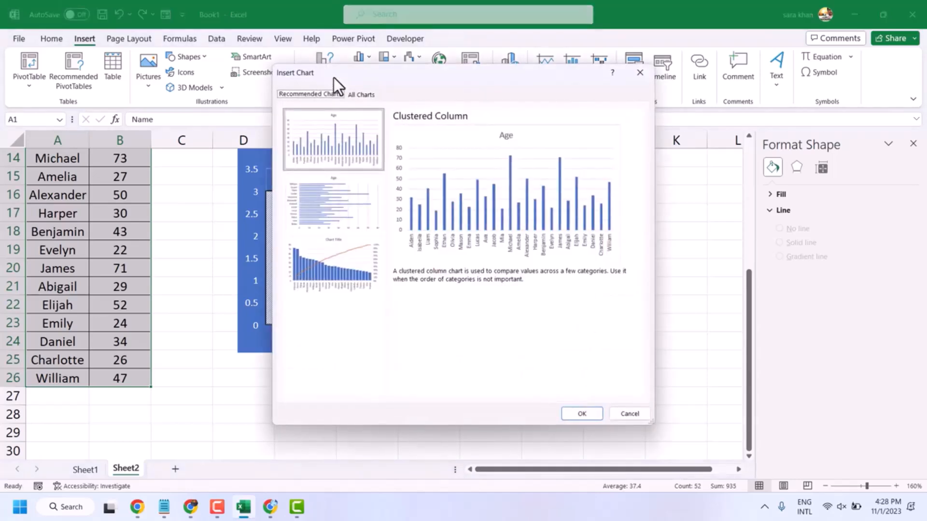
left_click(370, 94)
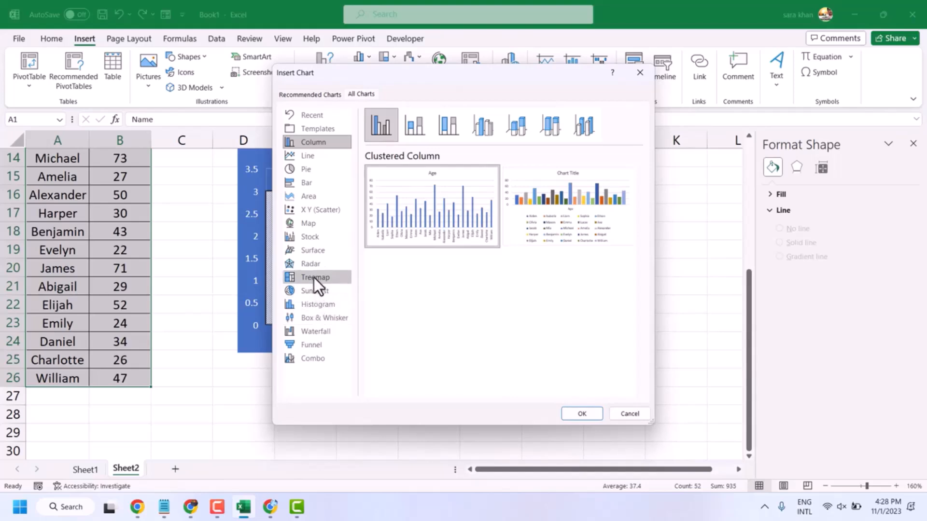
left_click(309, 305)
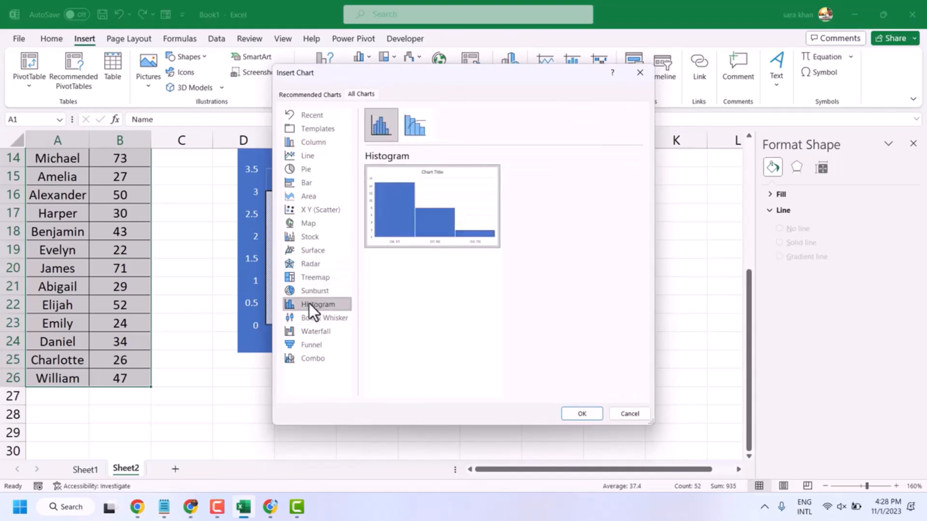
left_click(589, 413)
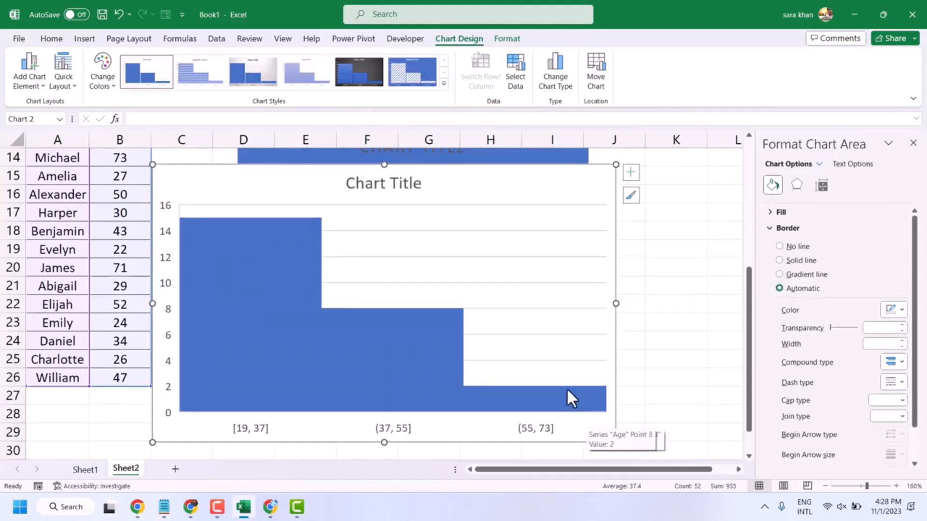
Step: Move the new histogram up so it sits over rows 9 to 24, covering the earlier chart
scroll(398, 288, "up", 5)
scroll(397, 289, "down", 7)
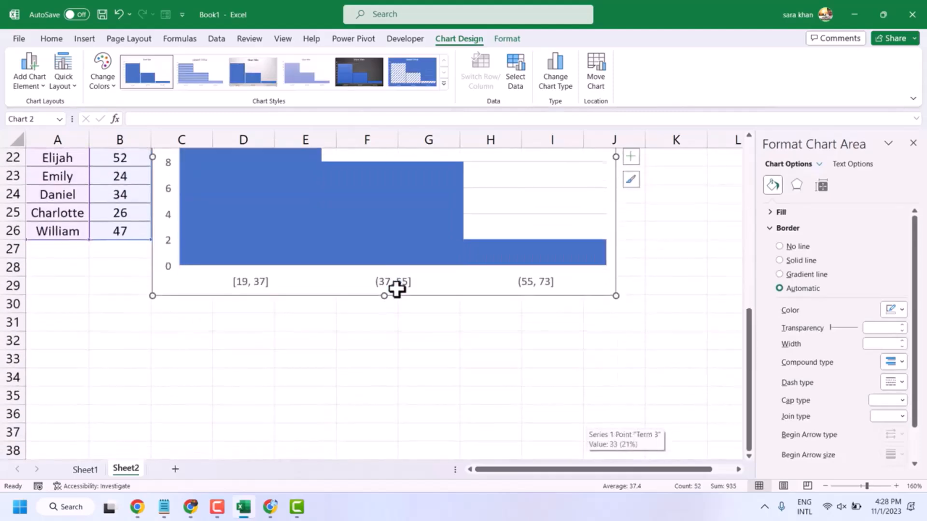
scroll(396, 290, "up", 5)
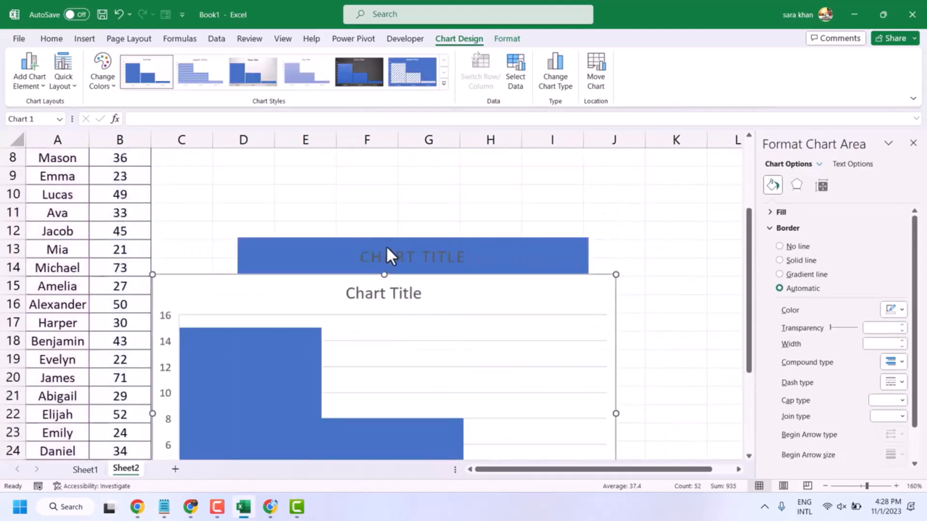
left_click(386, 256)
left_click_drag(534, 295, 561, 189)
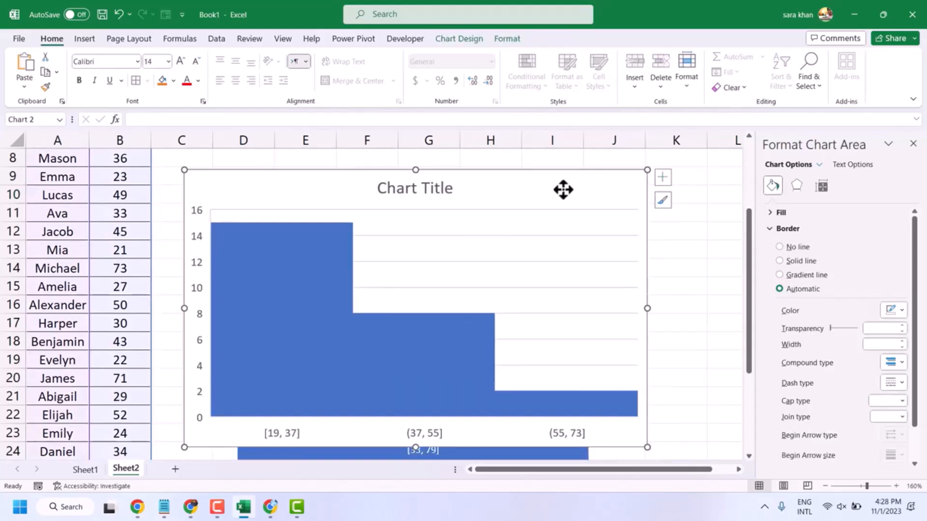